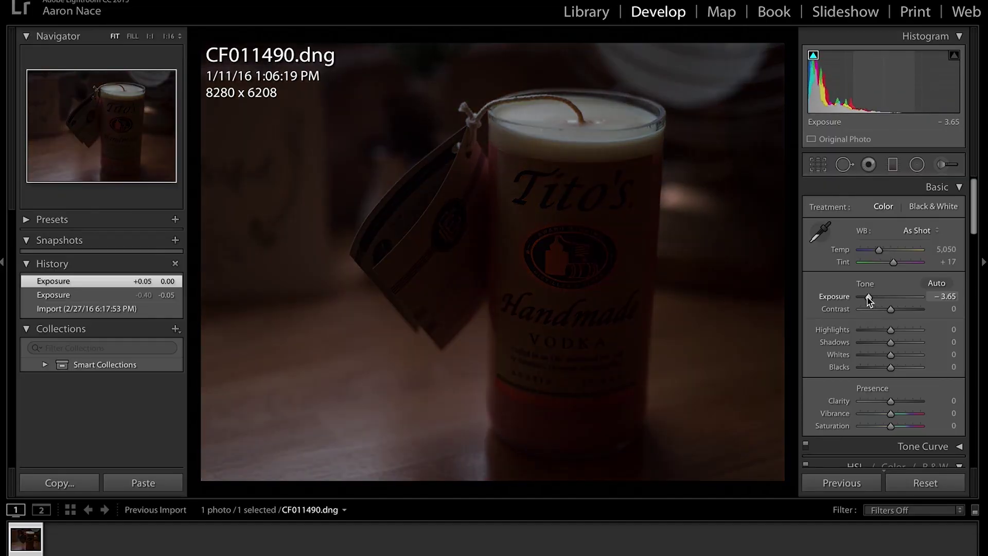
Inspect the candle top and reset the photo's exposure to 0 for normal brightness
click(590, 113)
click(946, 296)
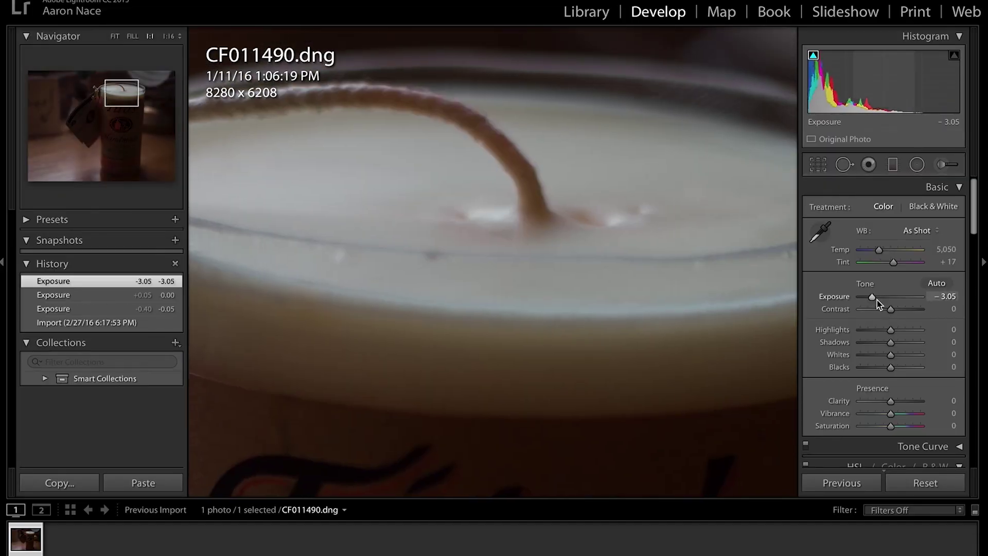
text(0)
key(Return)
click(639, 204)
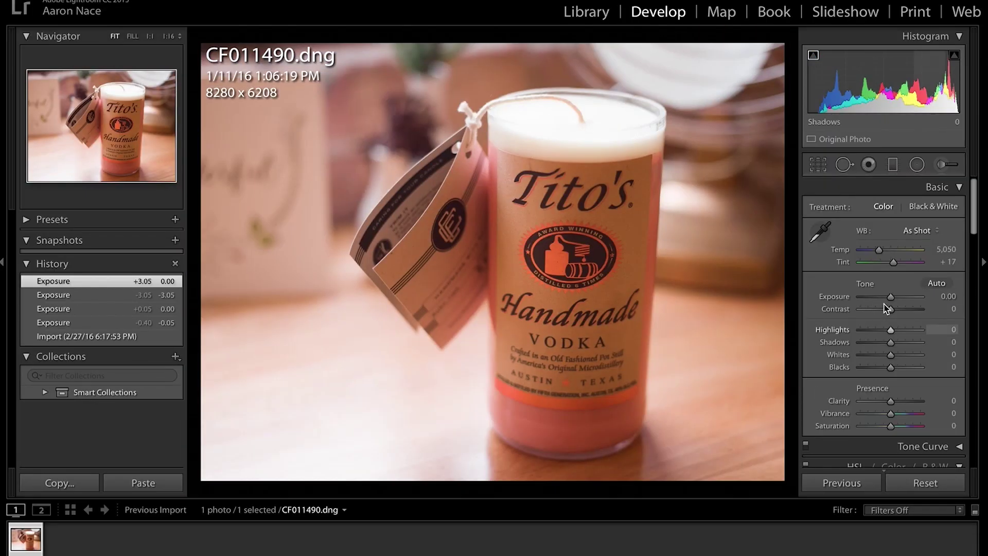
drag(890, 296, 907, 300)
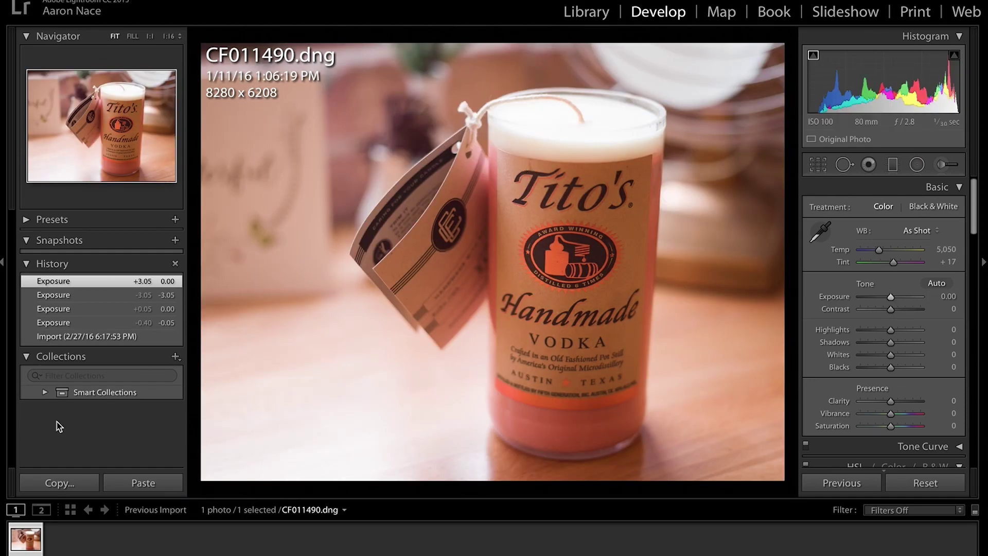
Create a virtual copy and merge the two exposures into an HDR photo
right_click(26, 541)
click(103, 393)
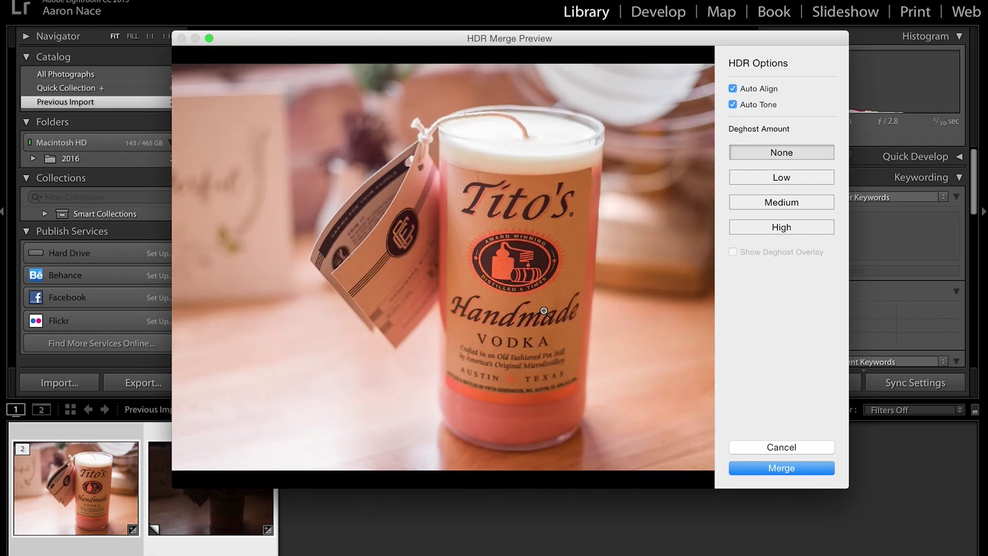
click(779, 467)
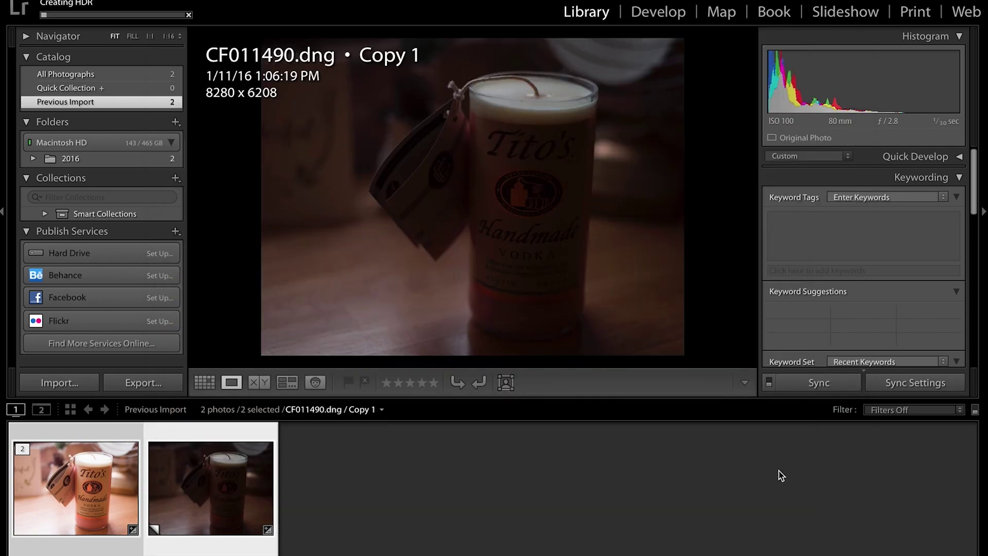
Zoom in on the HDR result's candle wick, then show the original CF011490.dng
click(541, 103)
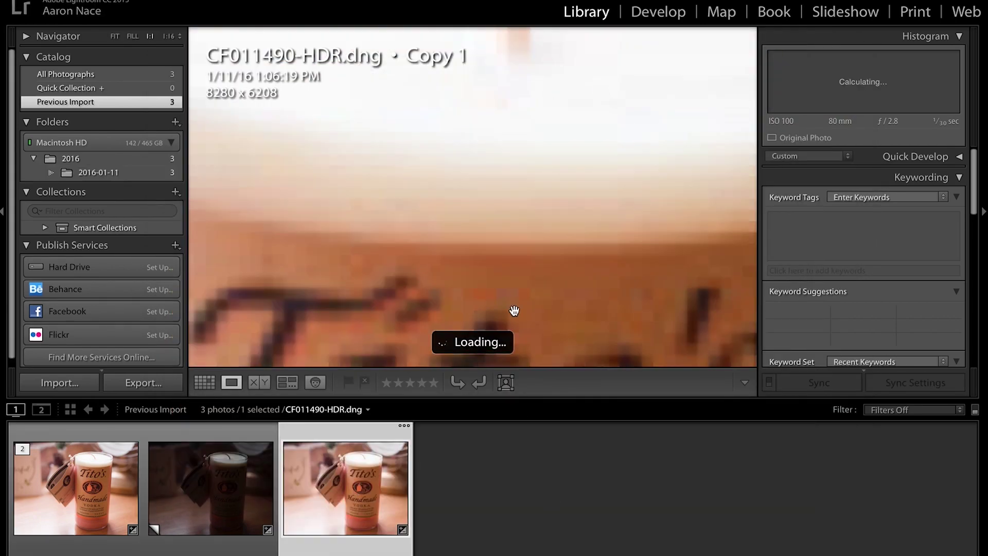
click(566, 205)
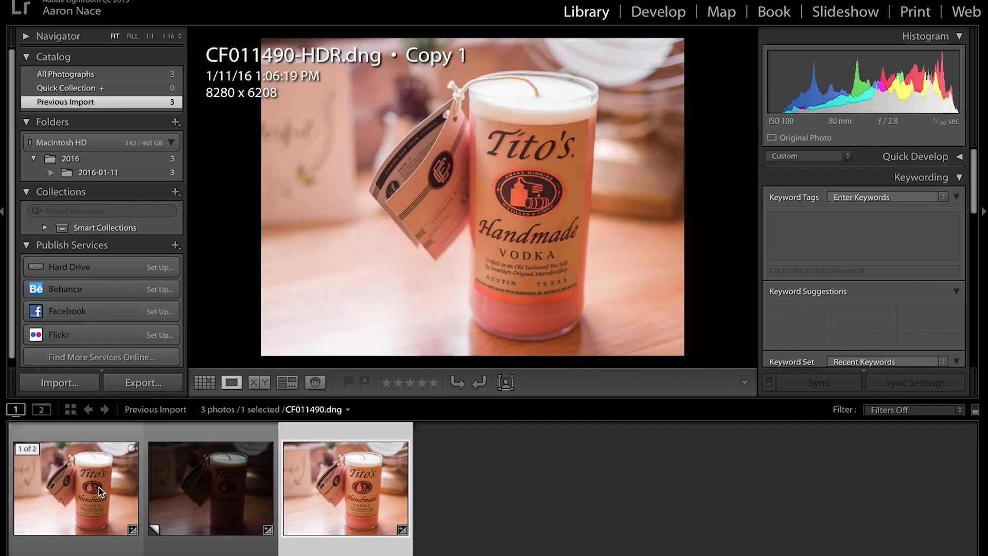
click(99, 487)
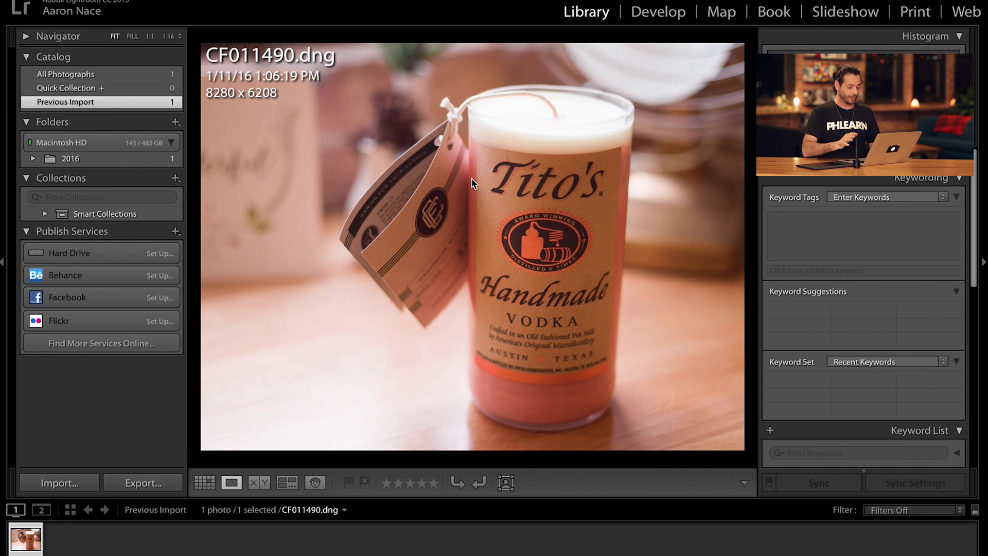
click(550, 117)
drag(623, 111, 490, 261)
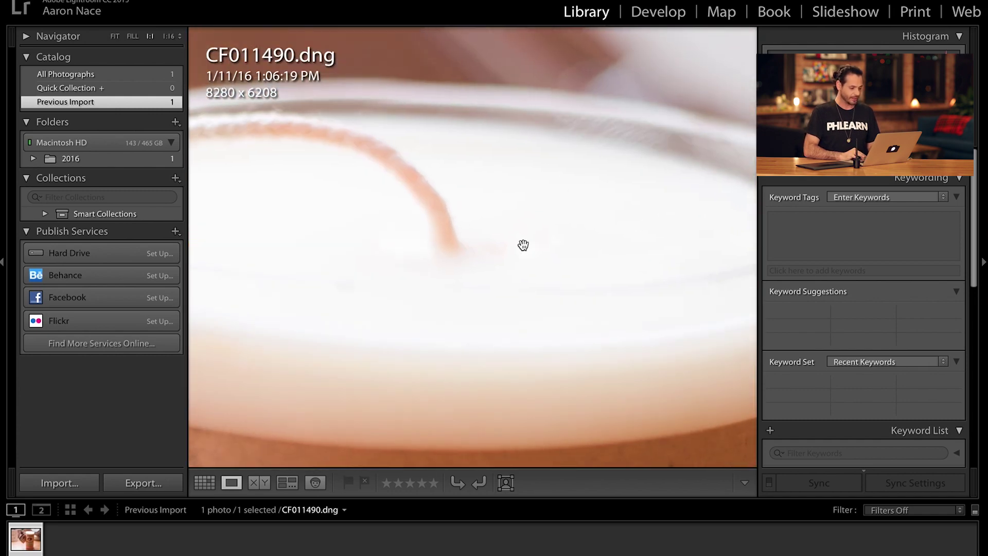
click(490, 245)
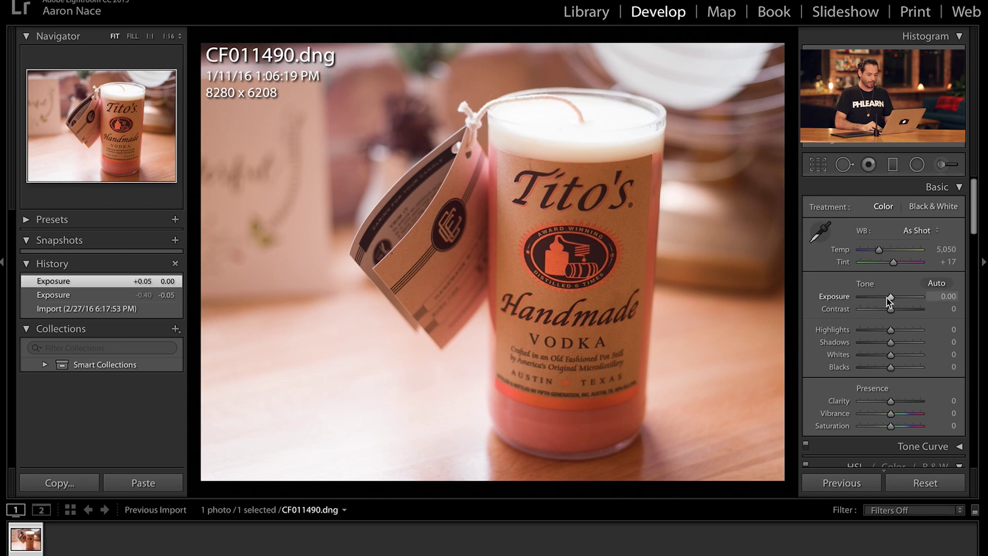
drag(889, 298, 873, 297)
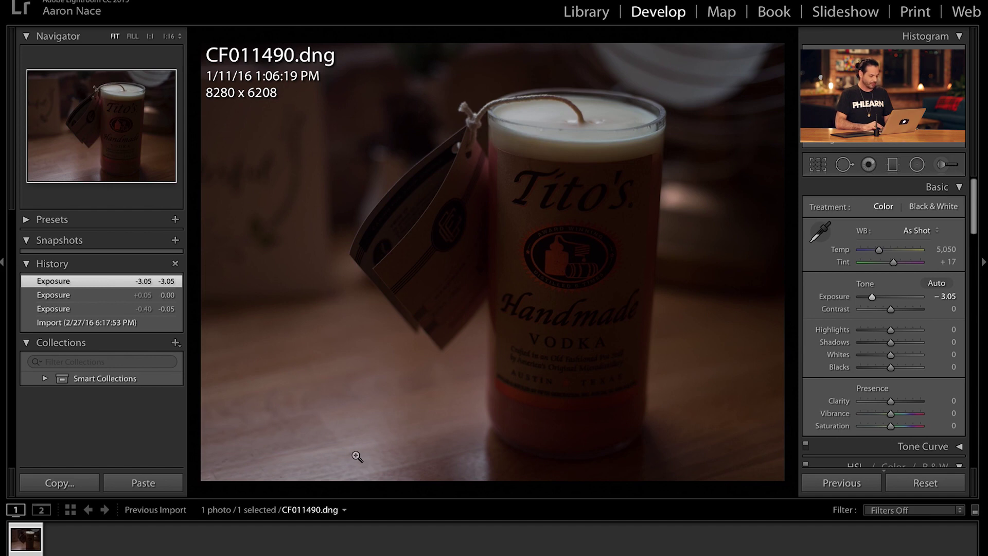
click(589, 114)
drag(635, 134, 617, 191)
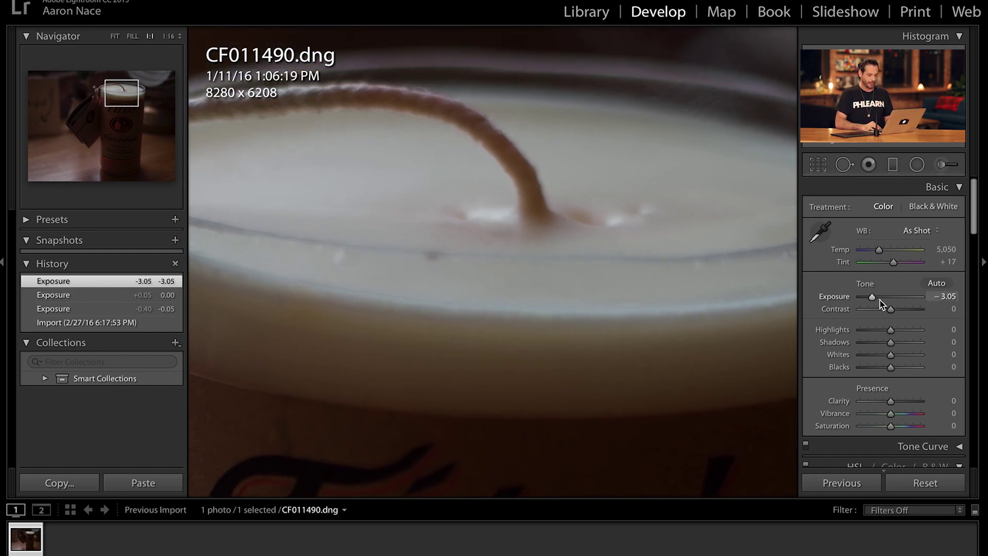
click(948, 298)
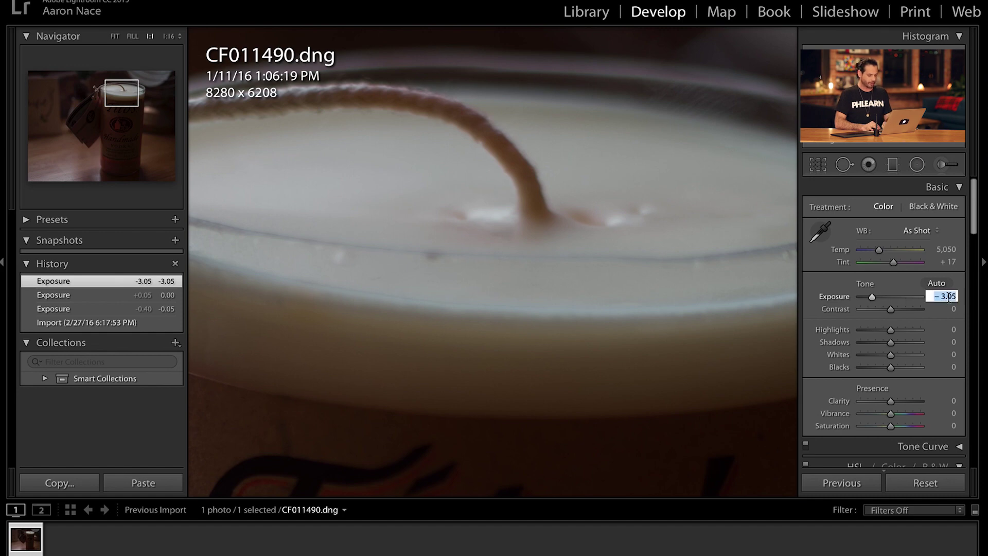
text(0)
key(Return)
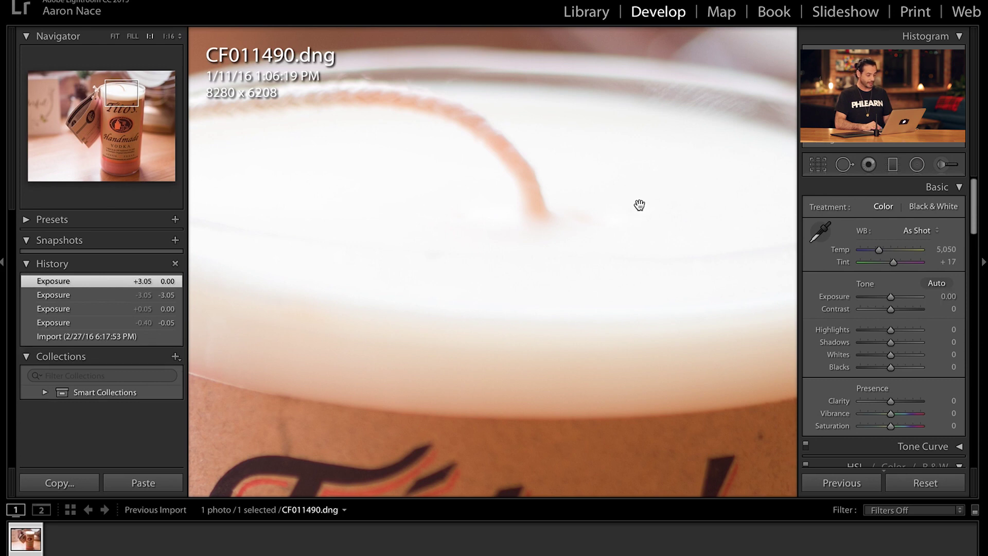
drag(620, 218, 547, 235)
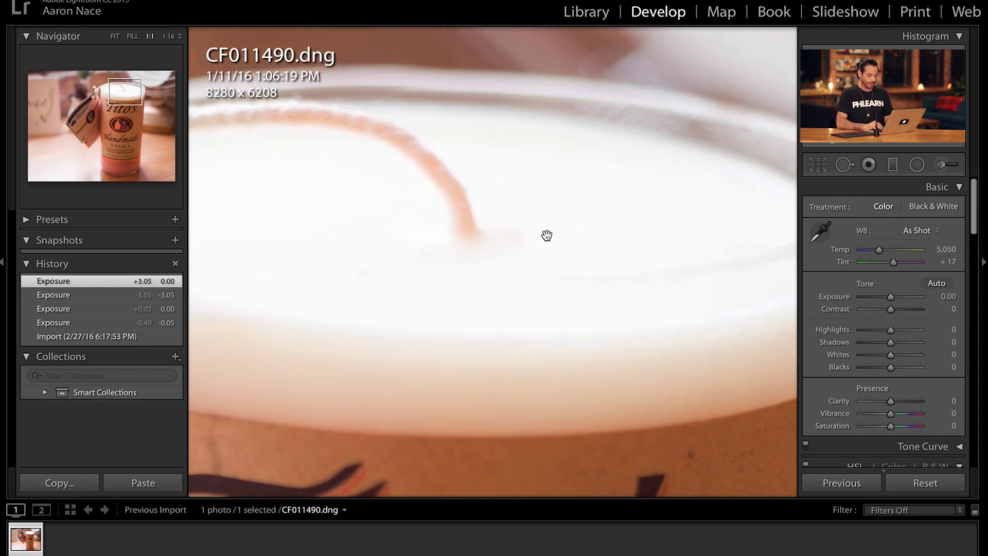
click(547, 236)
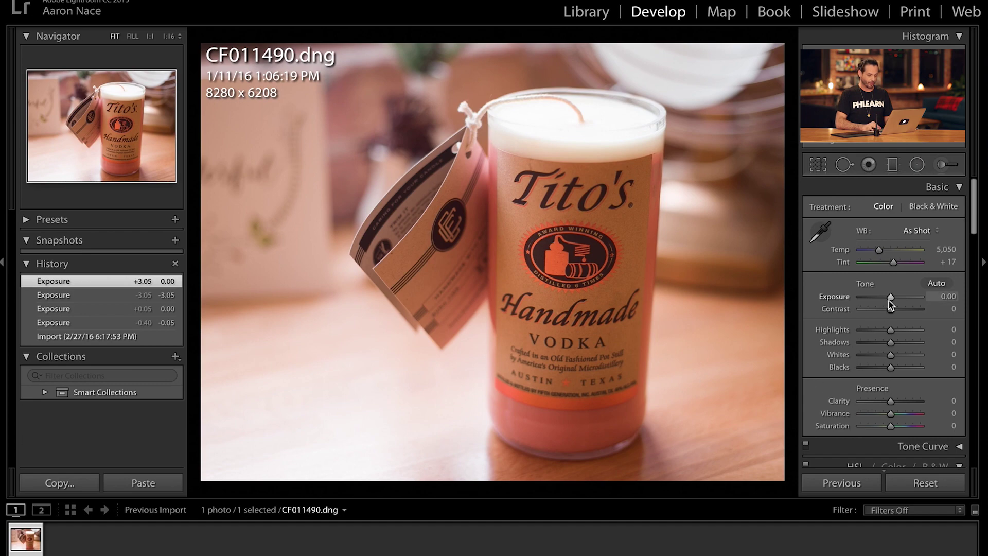
drag(892, 298, 903, 301)
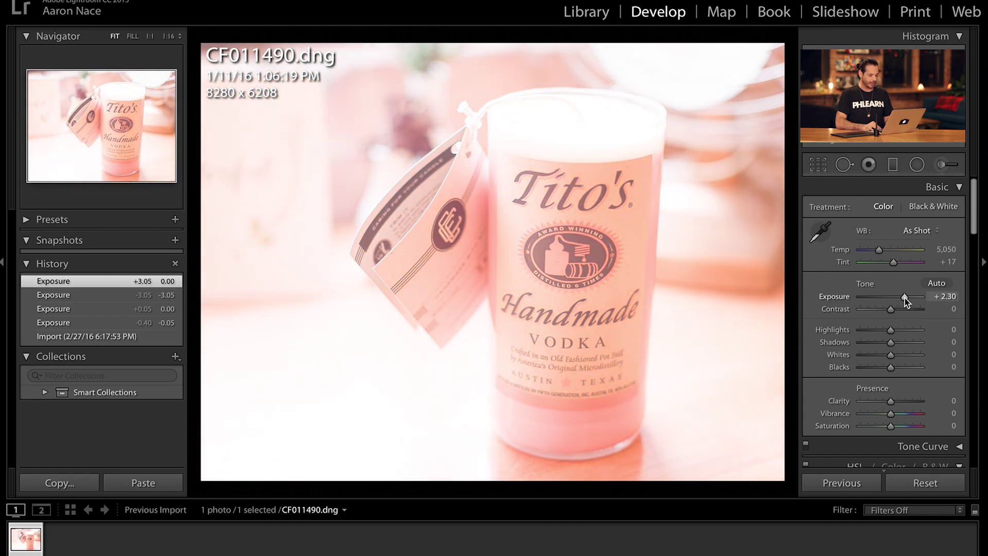
drag(903, 302, 907, 301)
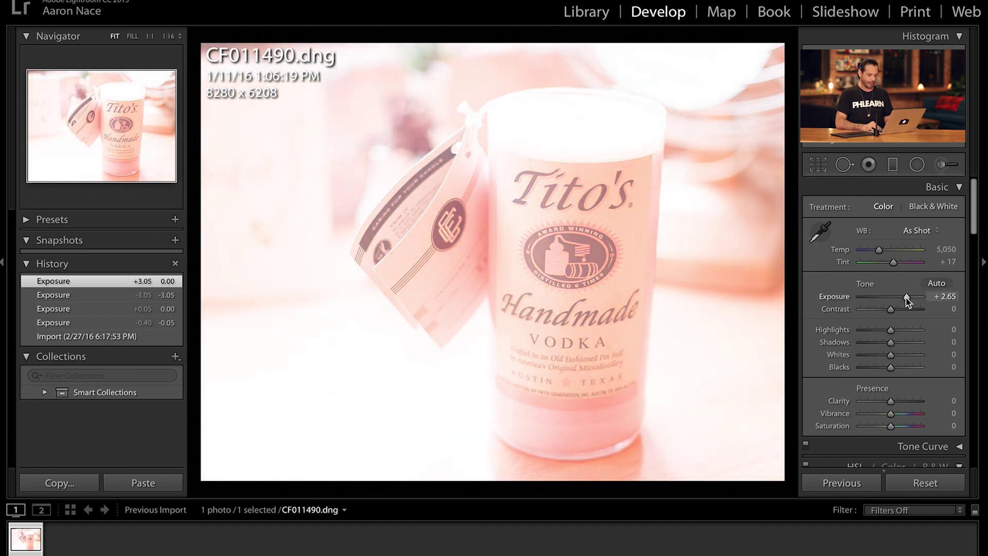
key(ctrl+z)
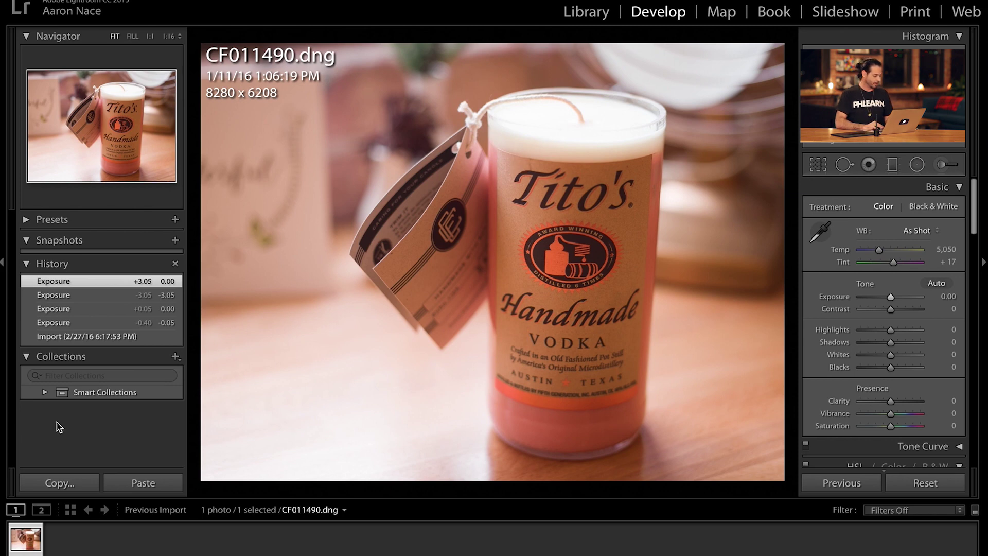
Make a virtual copy darkened to -3.25 exposure and compare it with the bright original
right_click(26, 545)
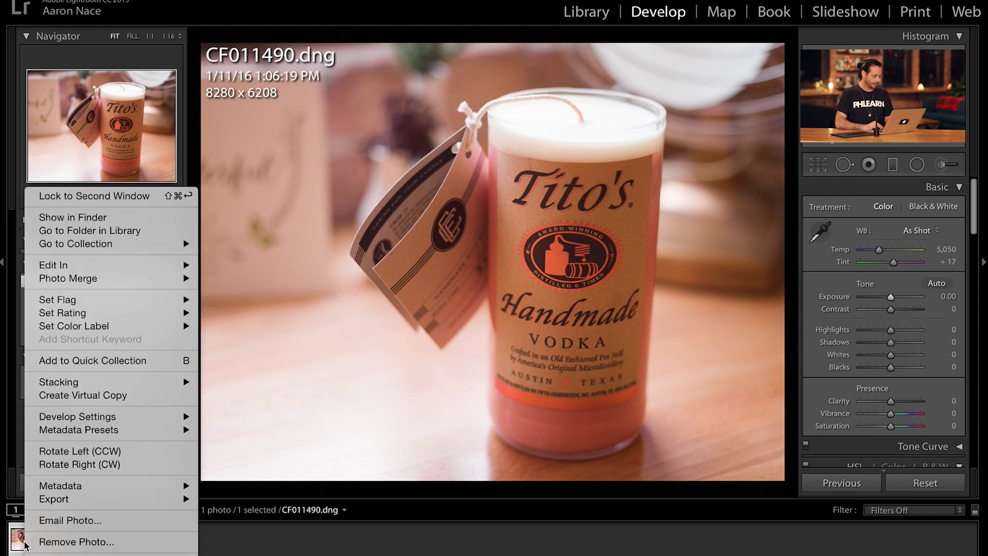
click(105, 395)
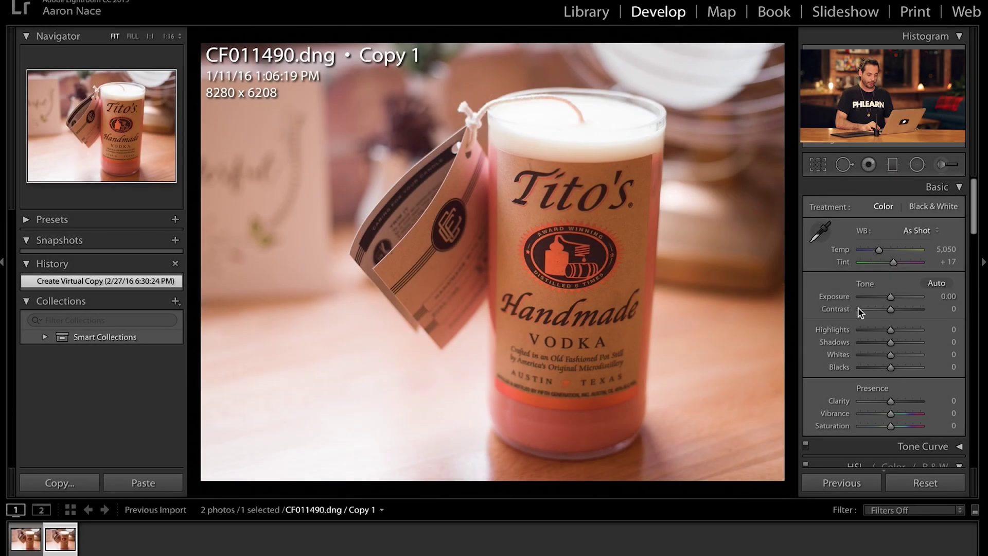
drag(892, 300, 871, 299)
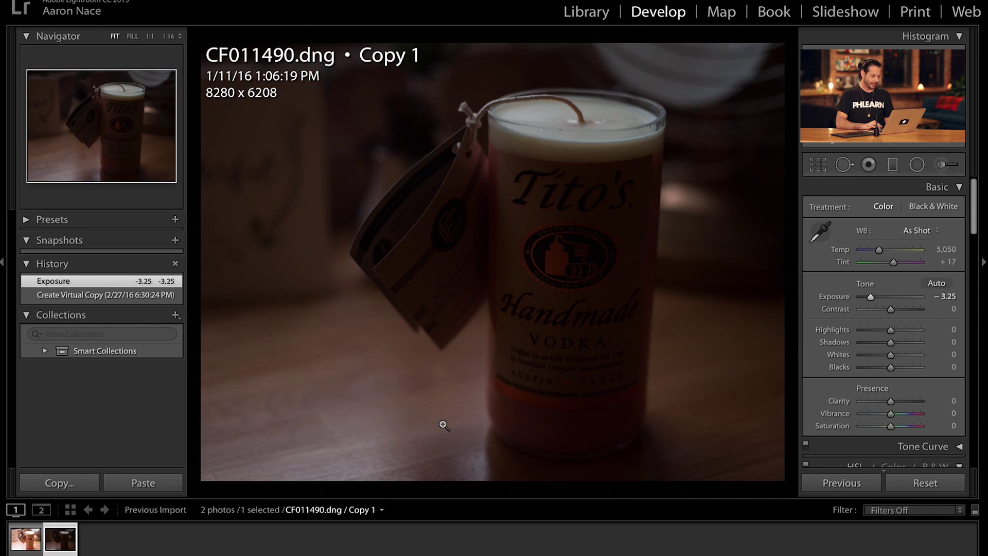
click(30, 545)
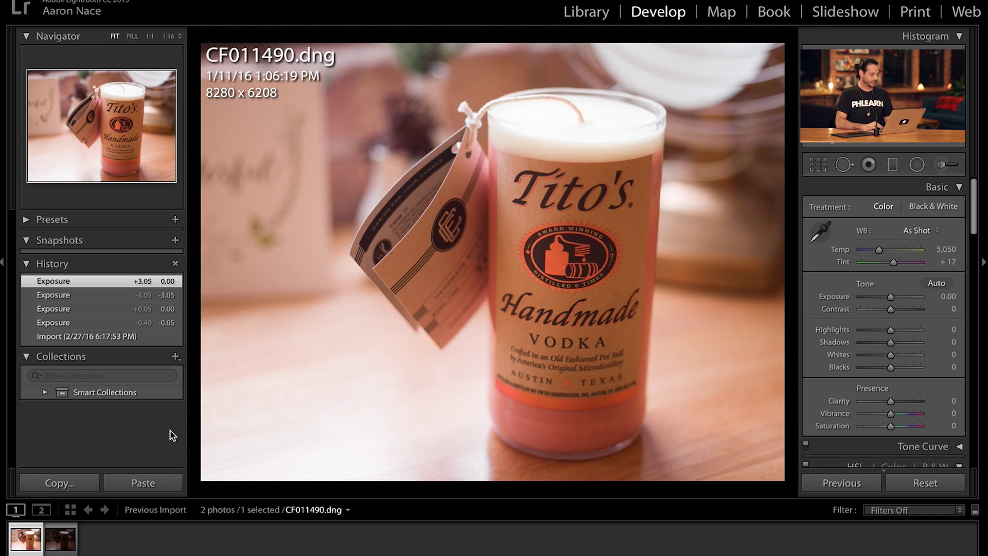
click(101, 509)
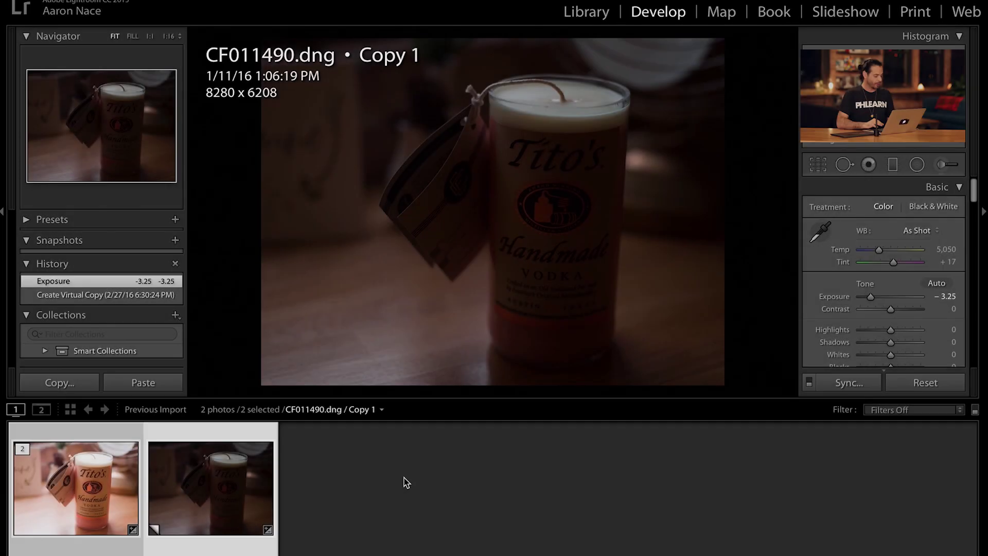
Clear the selection, then select both the bright original and Copy 1 in the filmstrip
click(384, 493)
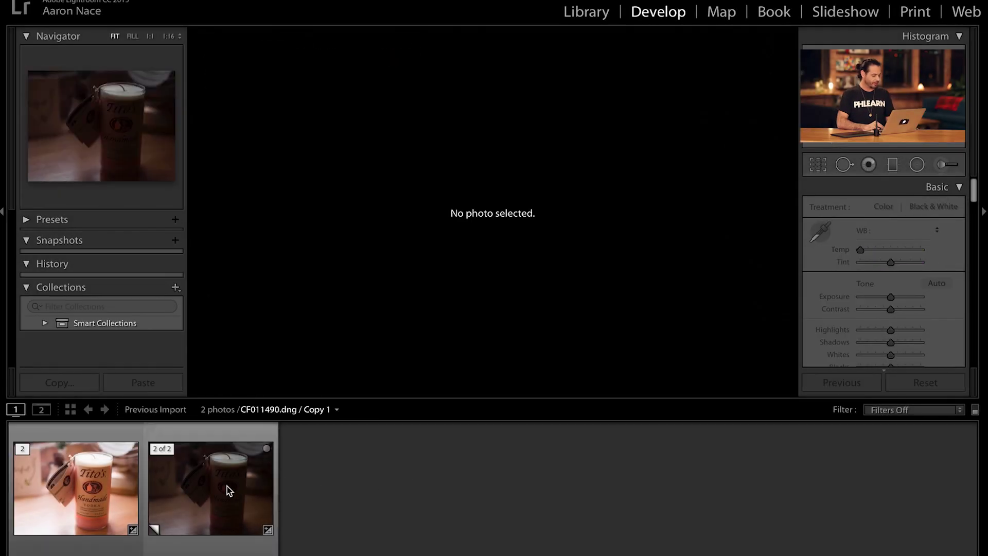
click(209, 486)
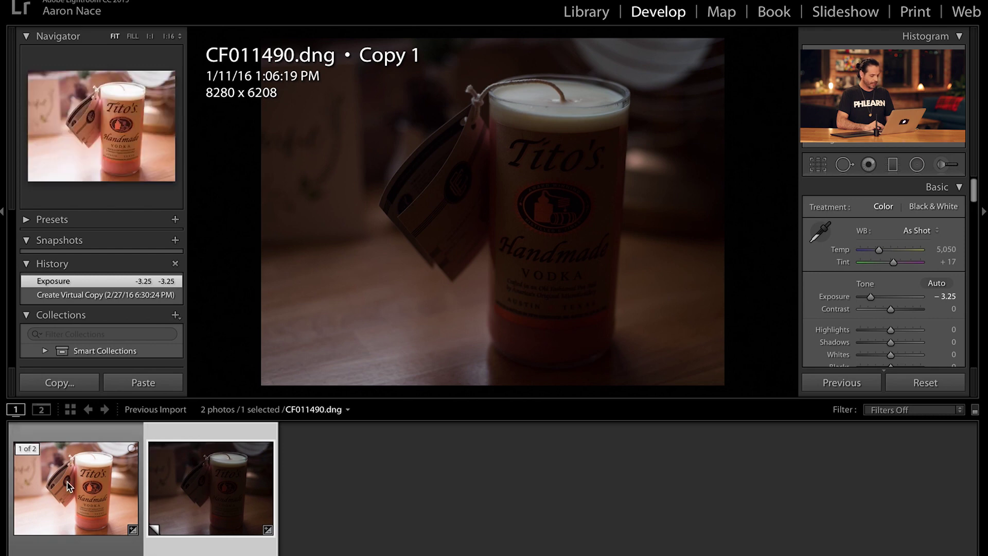
click(67, 487)
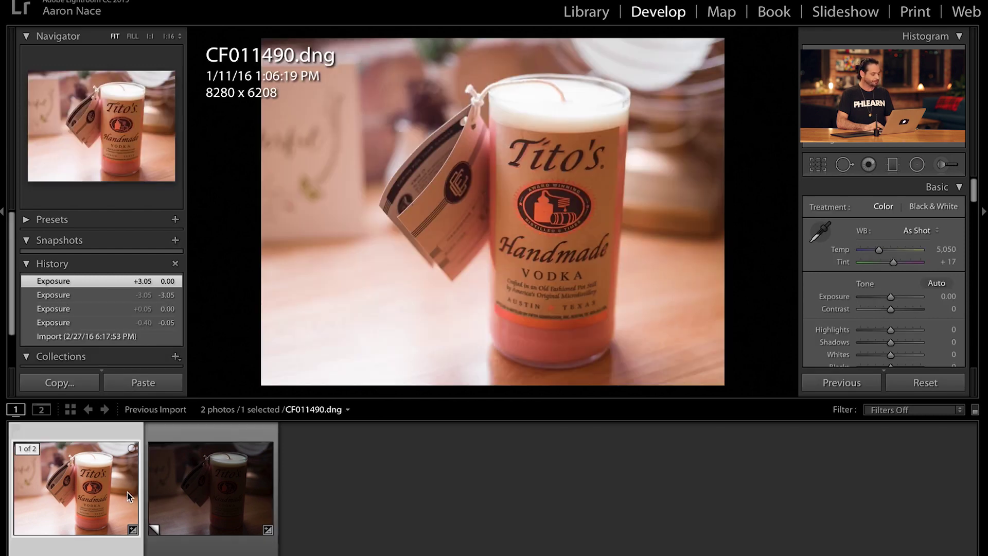
click(207, 487)
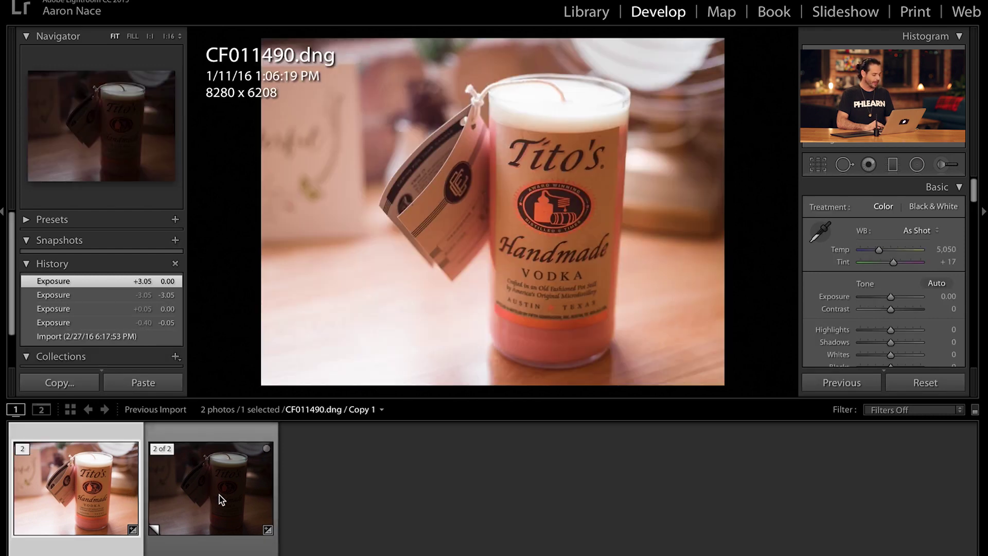
key(ctrl+a)
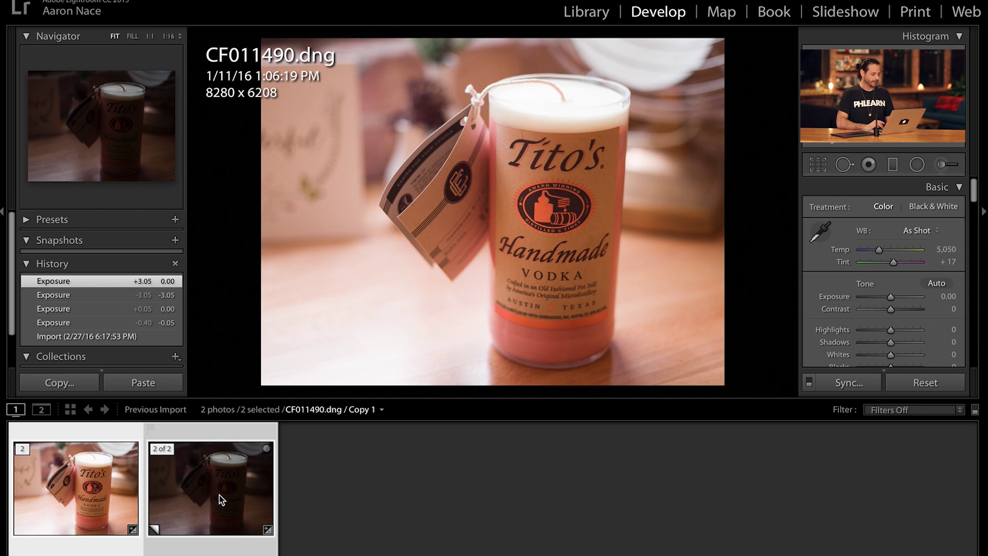
right_click(219, 497)
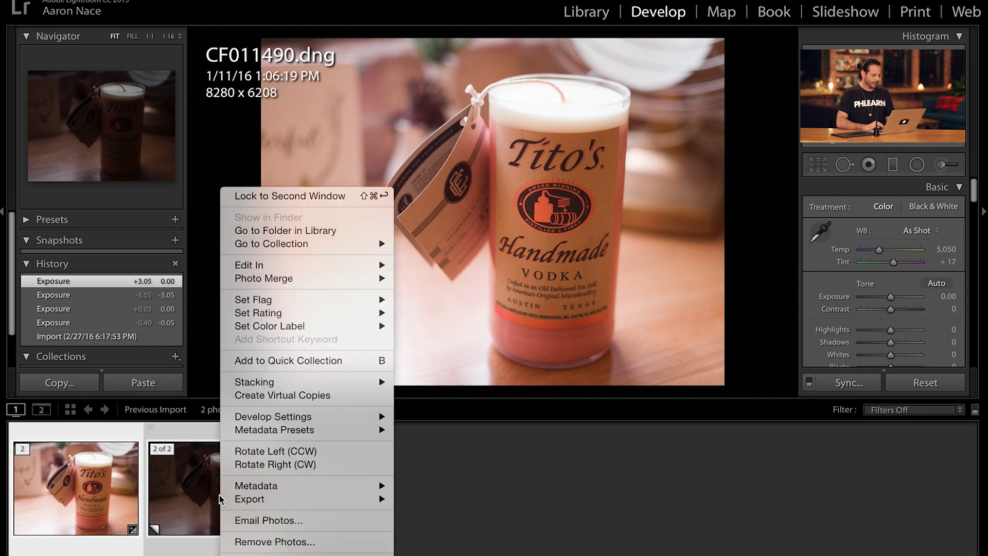
mouse_move(264, 278)
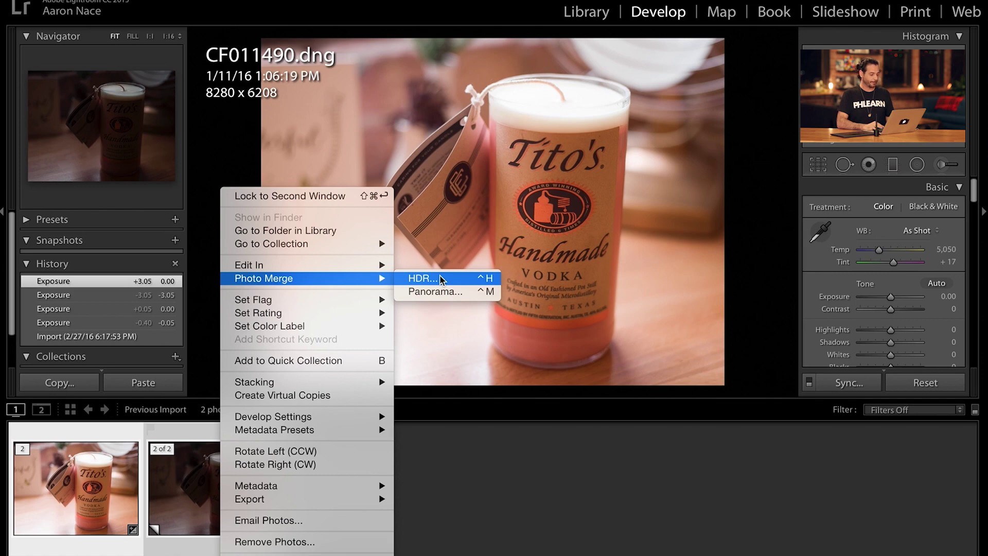
Run Photo Merge > HDR on the two selected photos to render the merge preview
click(440, 278)
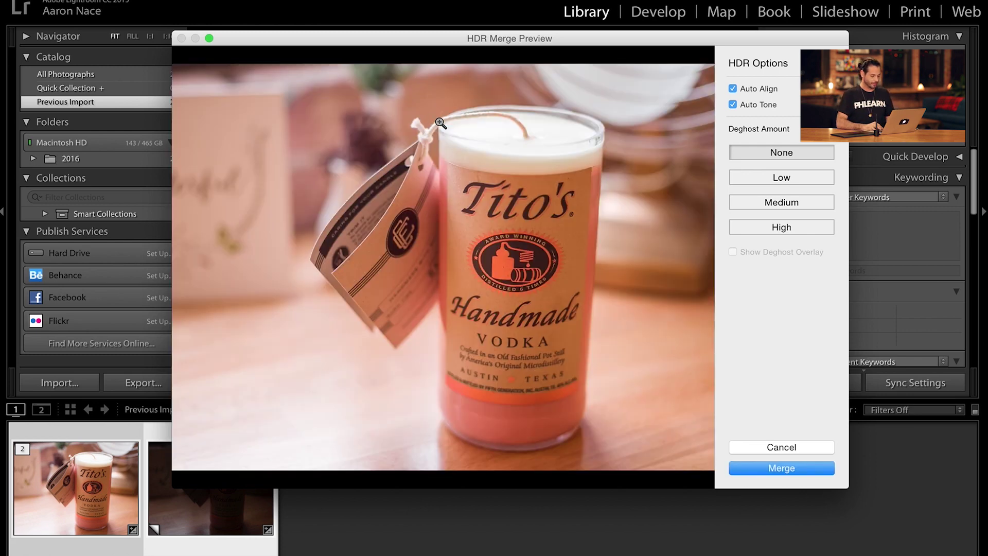
Zoom the preview in on the candle top and back out, then merge into CF011490-HDR.dng
click(542, 142)
click(539, 140)
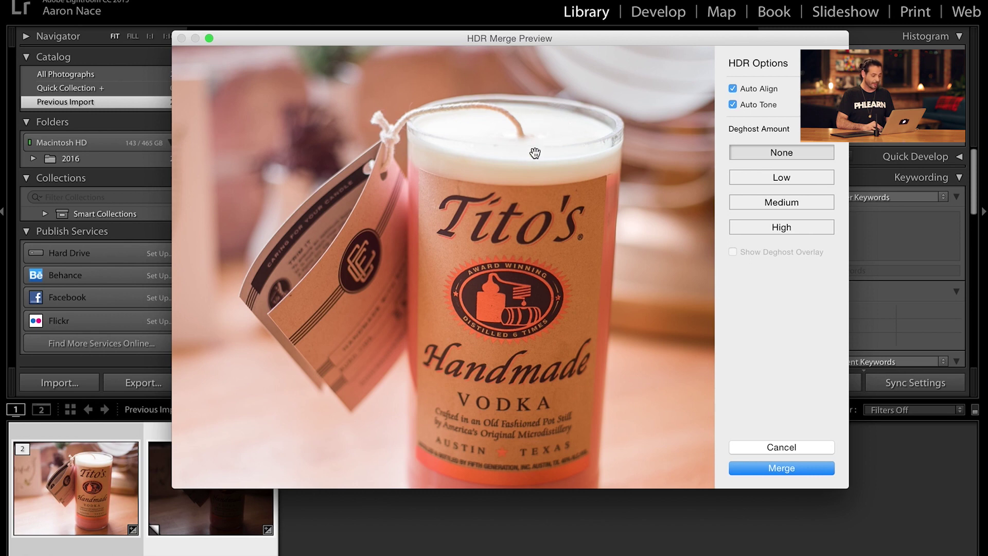
click(426, 311)
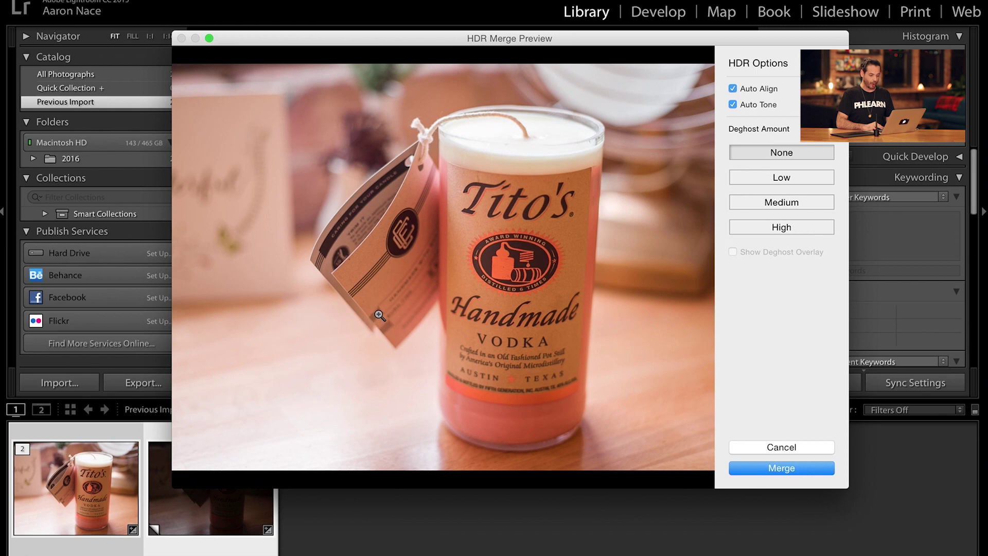
click(780, 469)
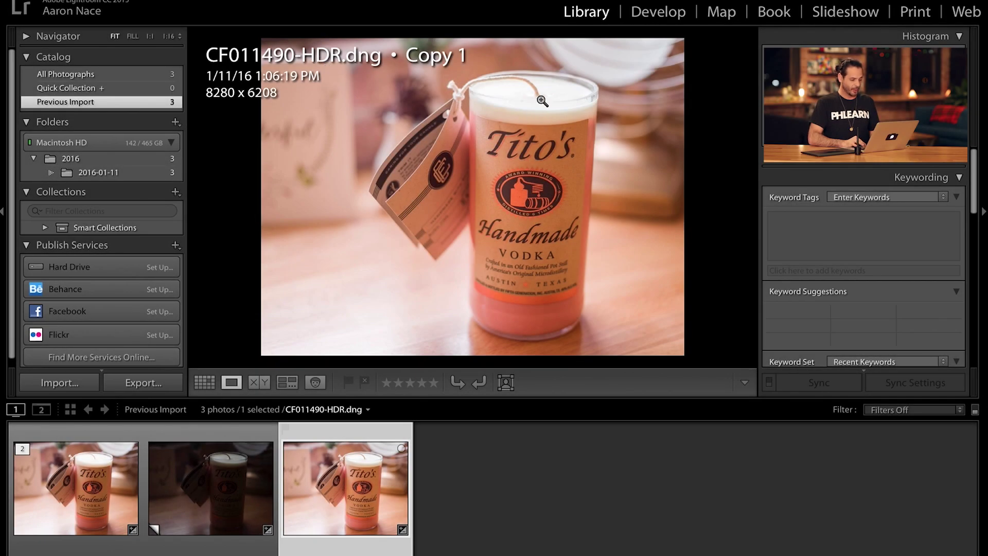
Zoom into the HDR candle top, fit it, and toggle between the original and HDR photos
drag(547, 100, 593, 222)
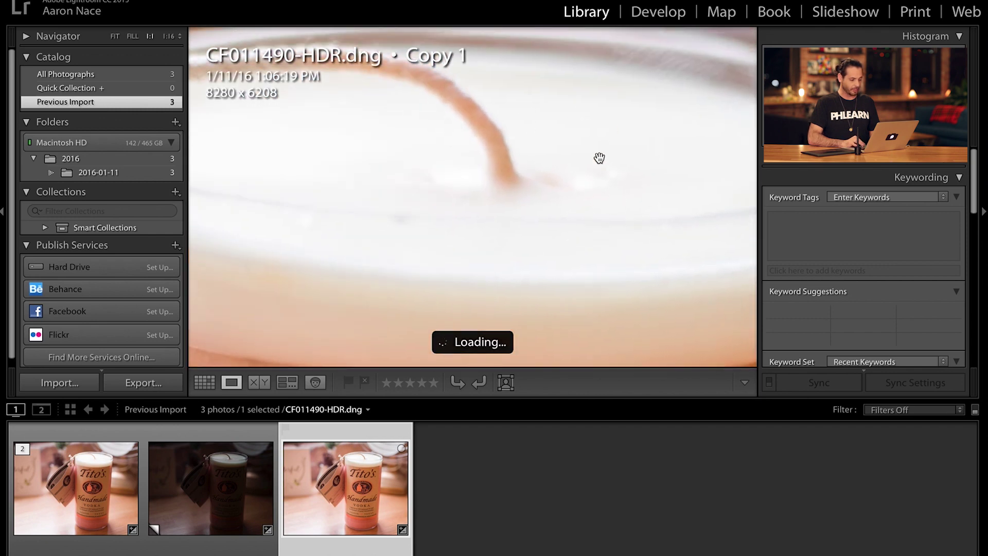
click(569, 158)
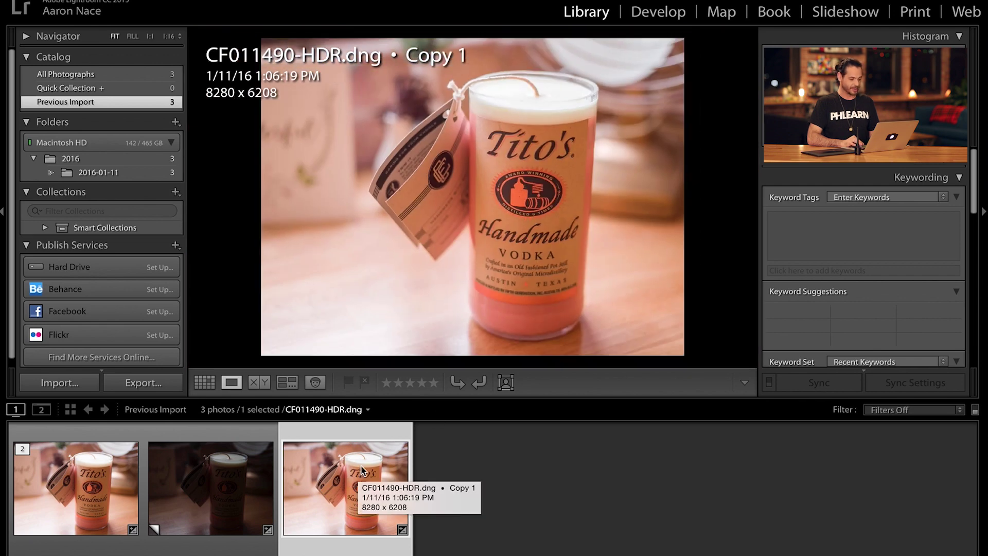
click(101, 479)
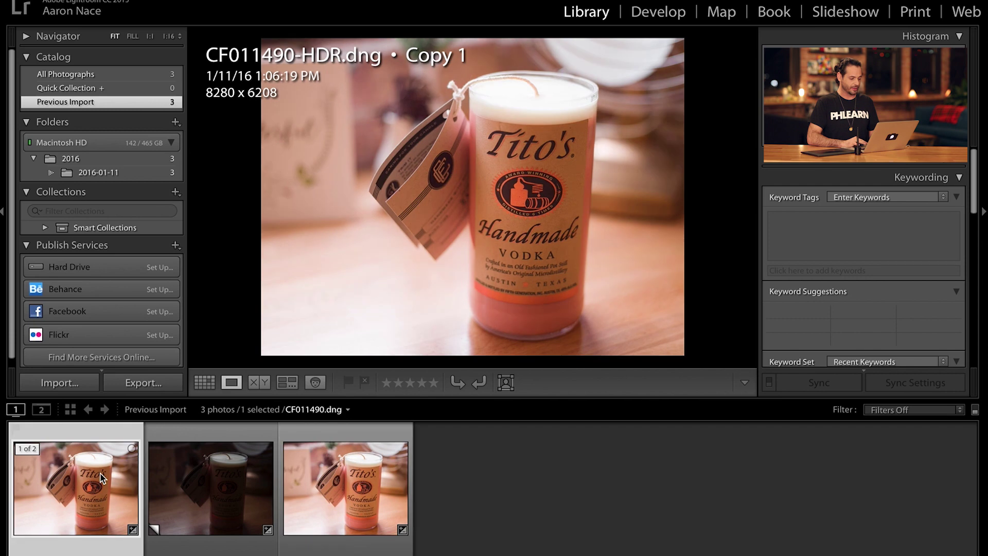
click(340, 489)
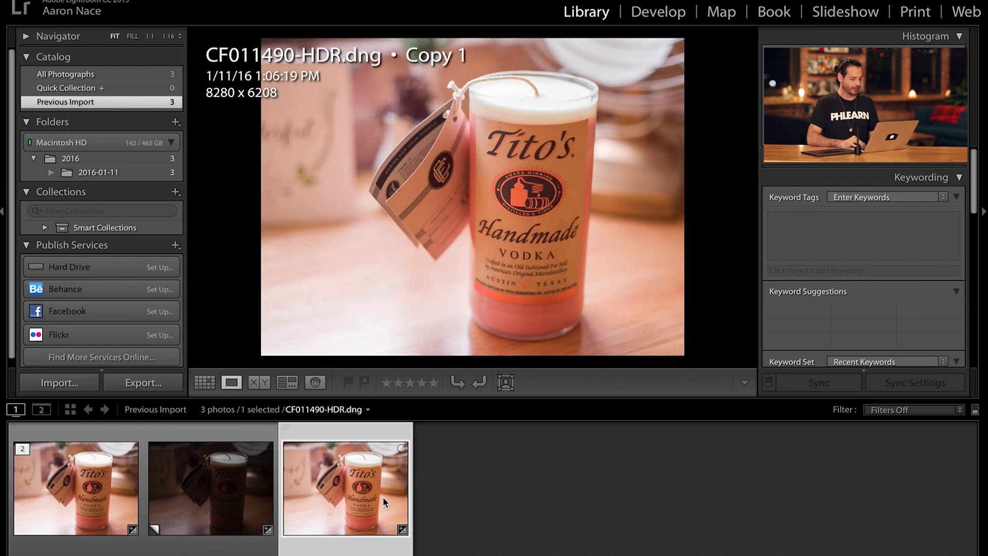
click(172, 498)
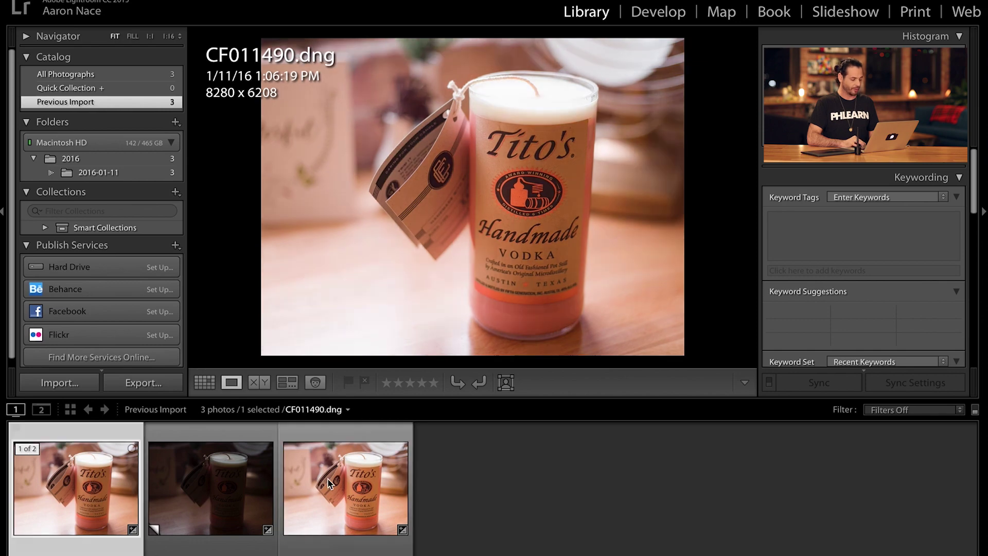
click(340, 488)
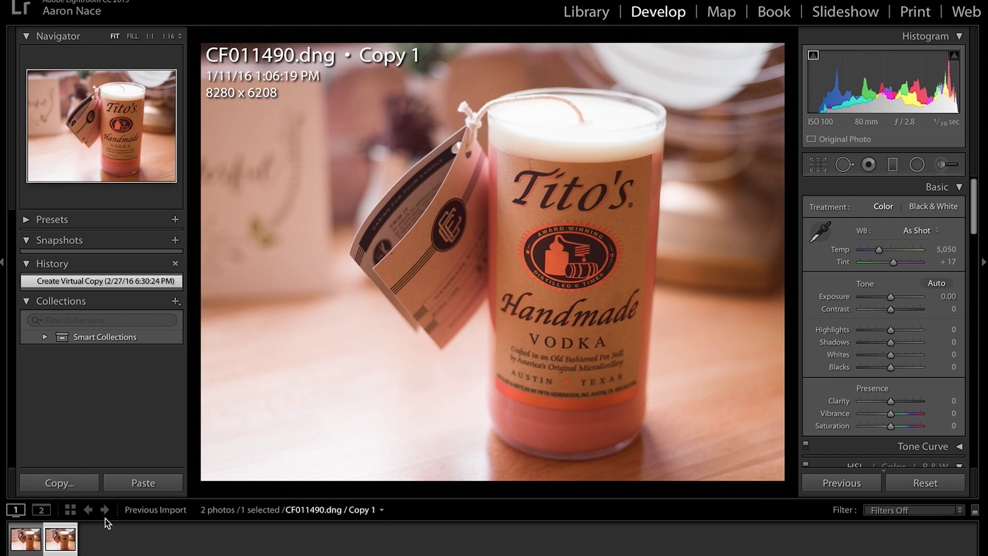
Lower Copy 1's Exposure slider to -2.75 in the Basic panel
drag(890, 297, 870, 297)
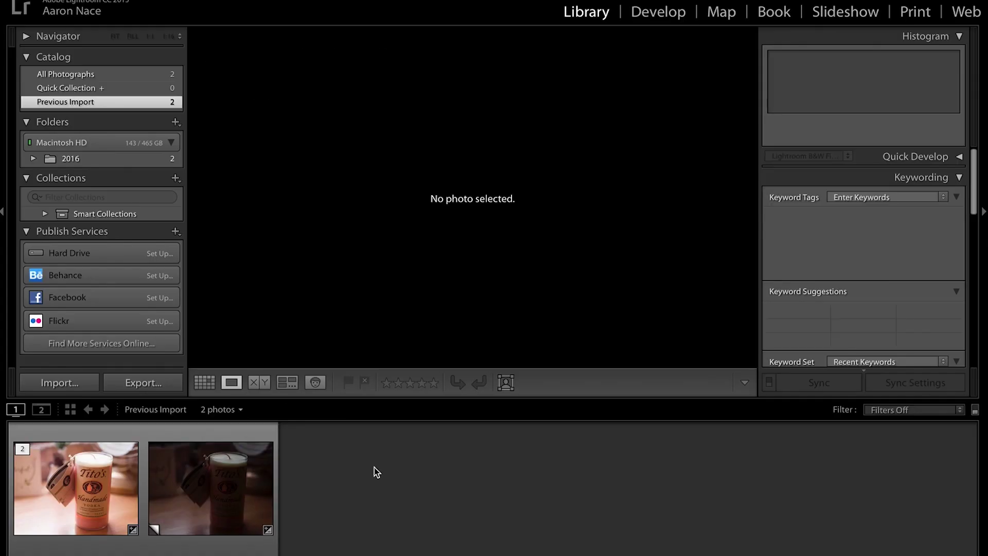
Select the darkened copy and the original together and start Photo Merge > HDR
click(247, 493)
shift+click(106, 484)
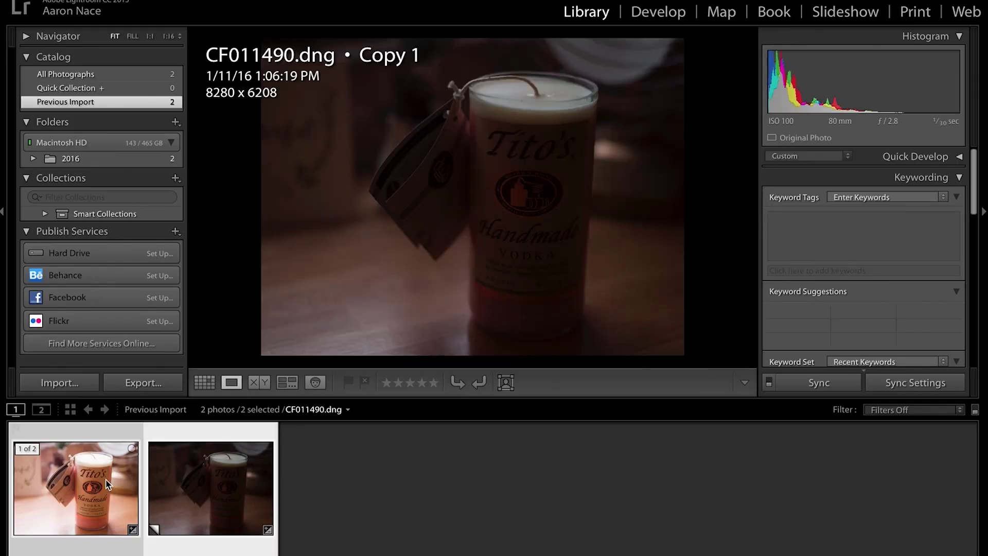
right_click(107, 485)
mouse_move(150, 278)
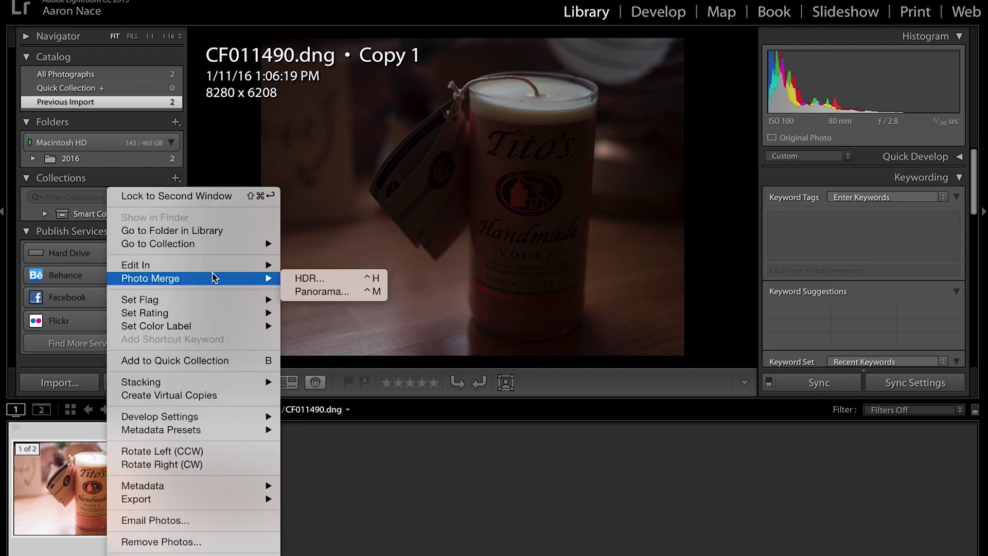
click(295, 279)
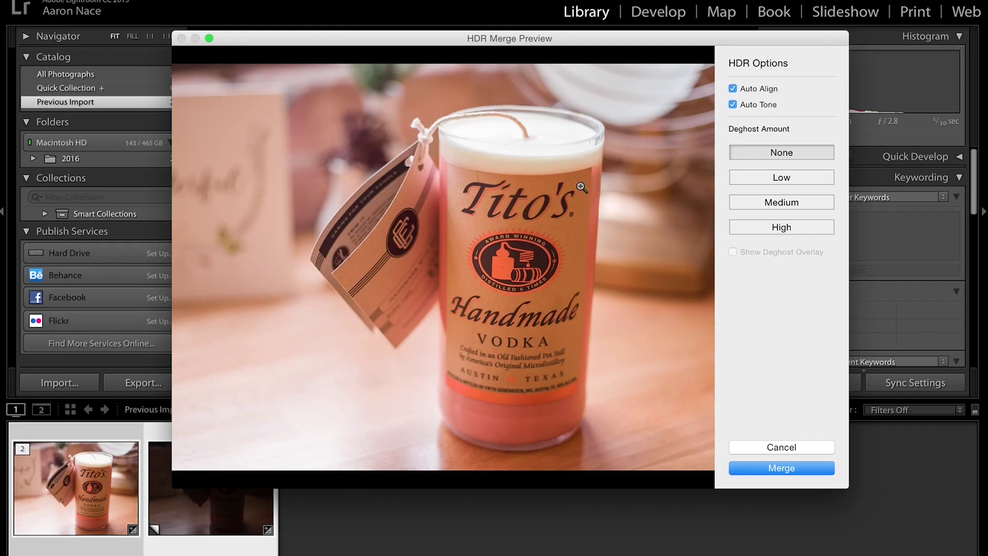
Check the preview's detail up close, merge into CF011490-HDR.dng, and fit the result in view
click(547, 143)
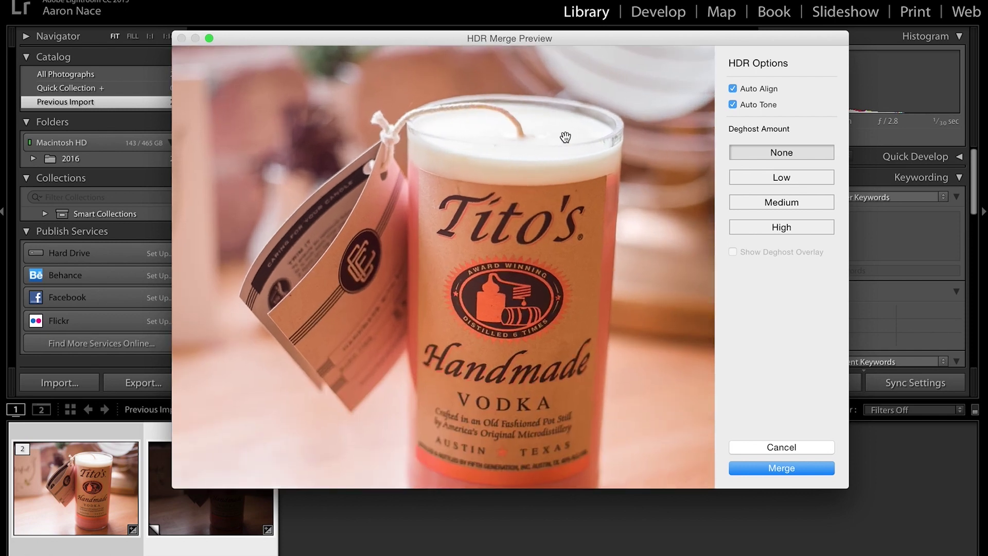
click(427, 312)
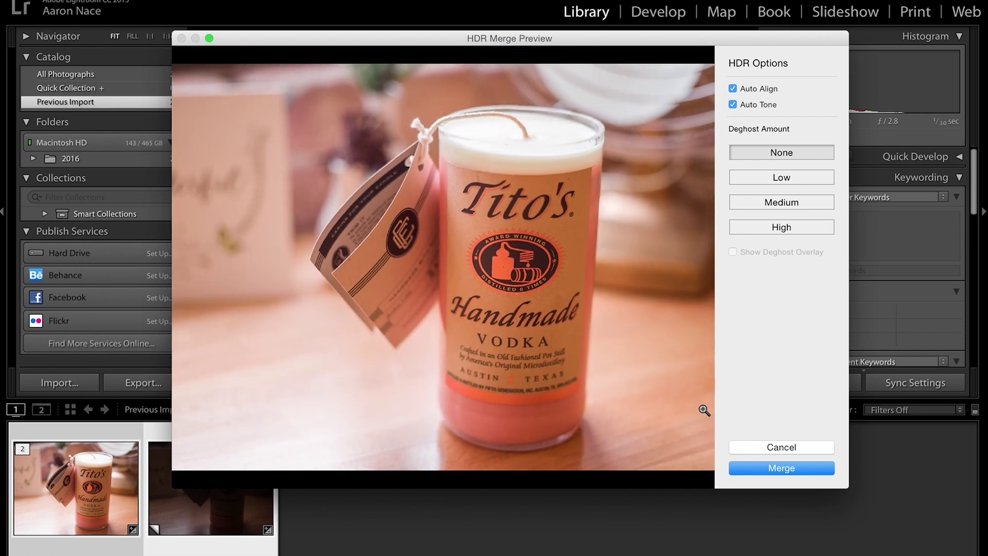
click(781, 468)
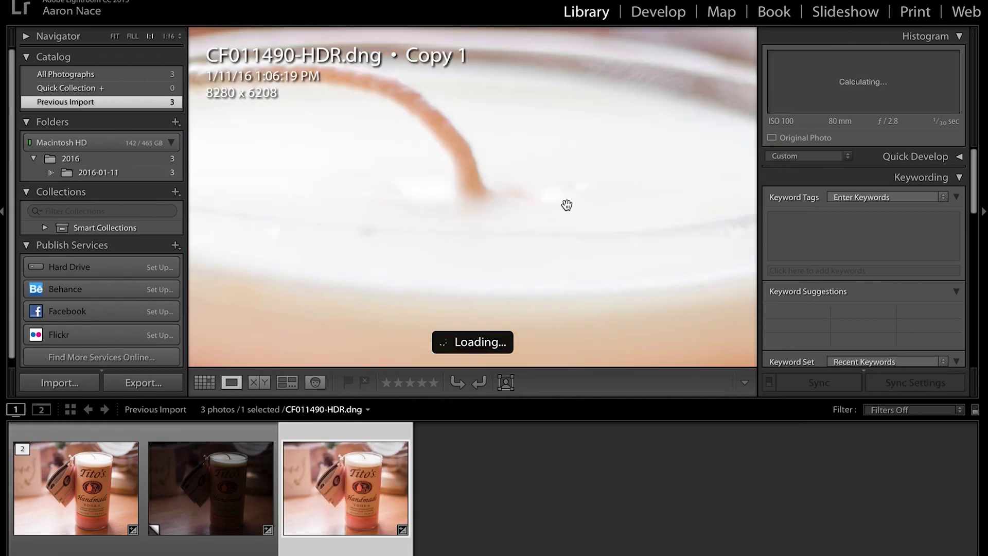
click(567, 205)
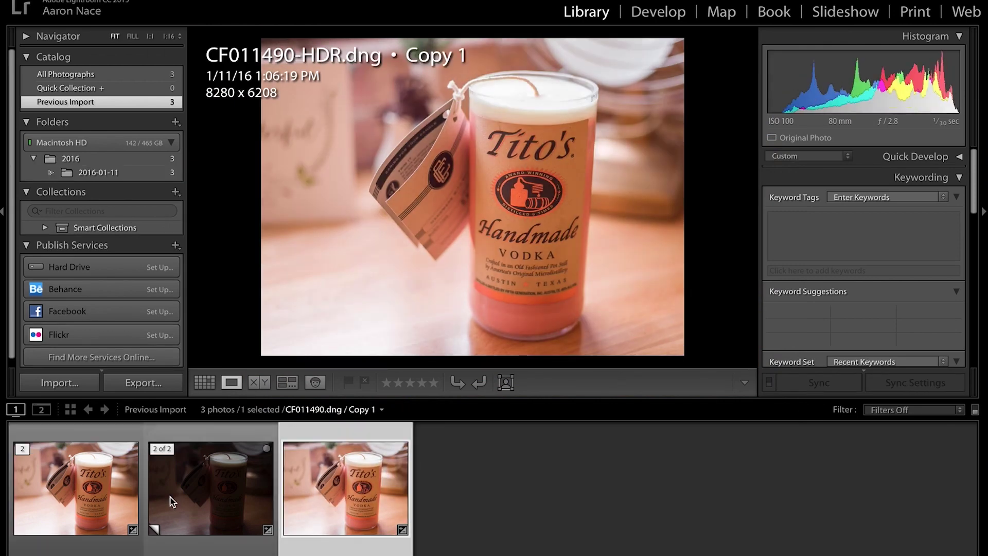